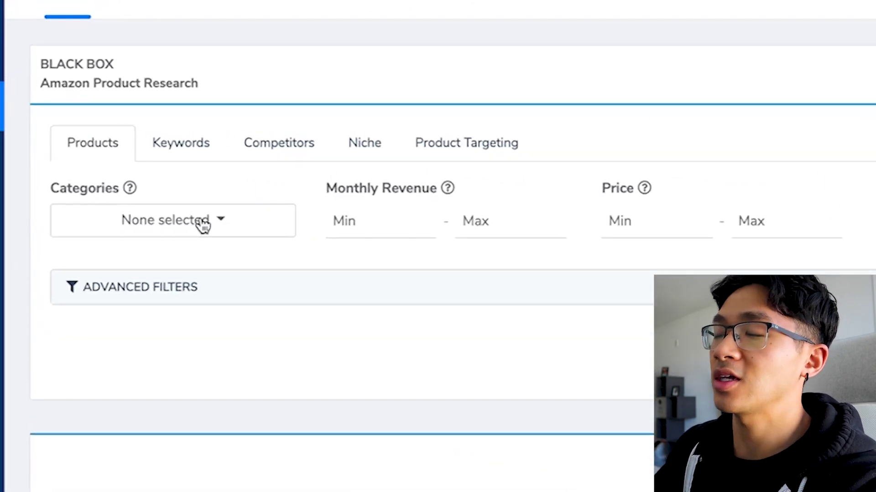
Select Kitchen & Dining in the Black Box Categories list.
{"action": "left_click", "coordinate": [202, 225]}
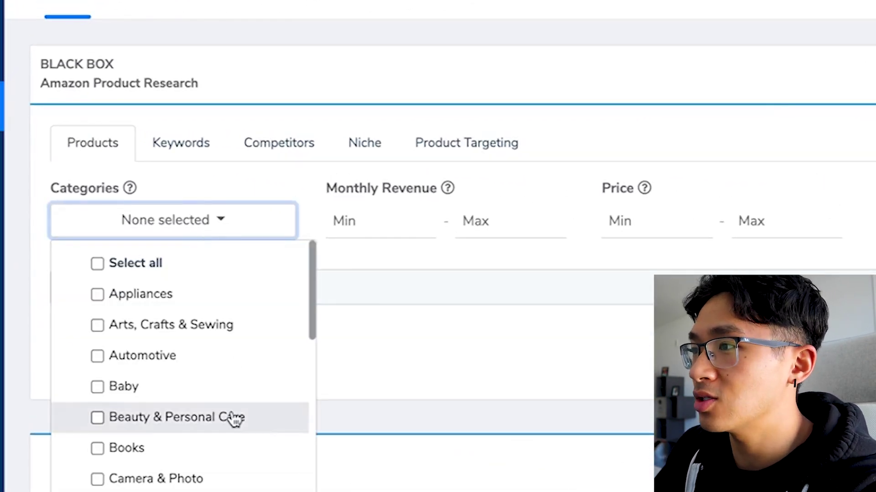
{"action": "scroll", "coordinate": [234, 422], "scroll_direction": "down", "scroll_amount": 3}
{"action": "scroll", "coordinate": [233, 422], "scroll_direction": "down", "scroll_amount": 5}
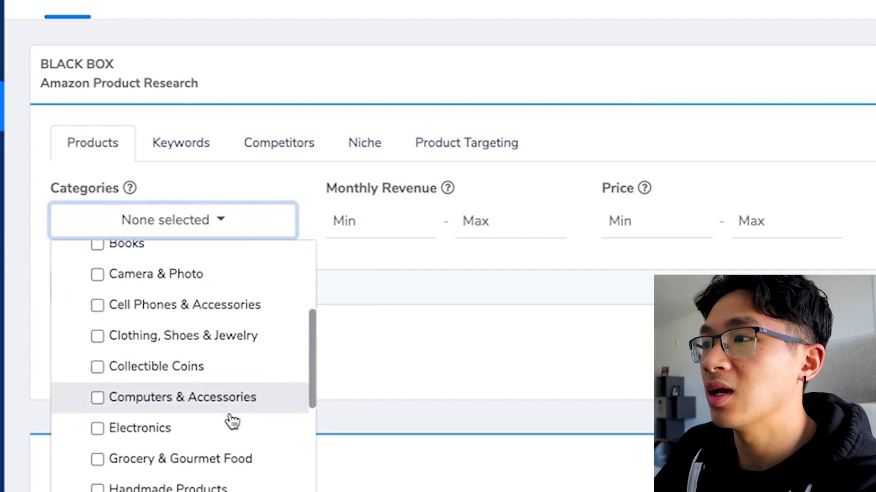
{"action": "scroll", "coordinate": [233, 422], "scroll_direction": "up", "scroll_amount": 2}
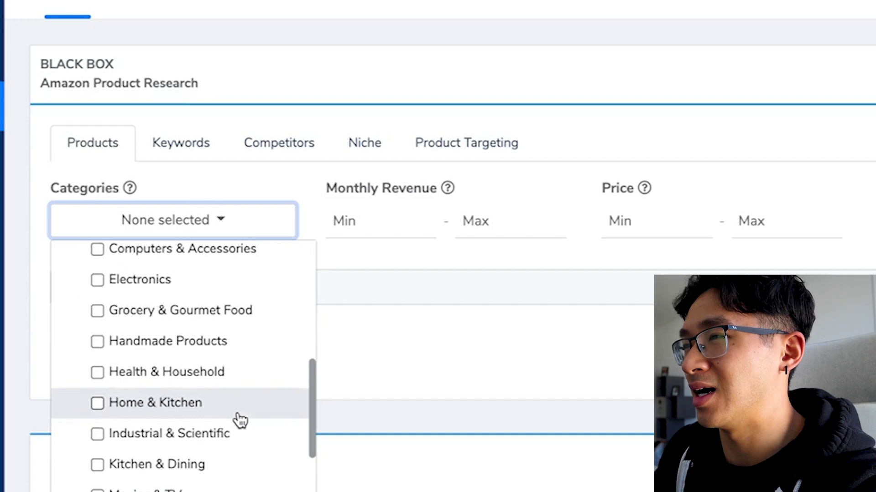
{"action": "left_click", "coordinate": [98, 466]}
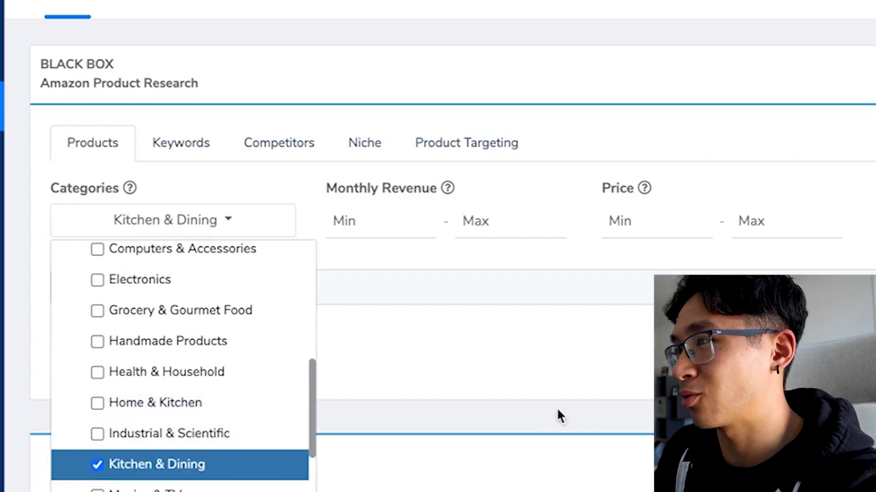
Set the Monthly Revenue filter to 5000–15000.
{"action": "left_click", "coordinate": [377, 227]}
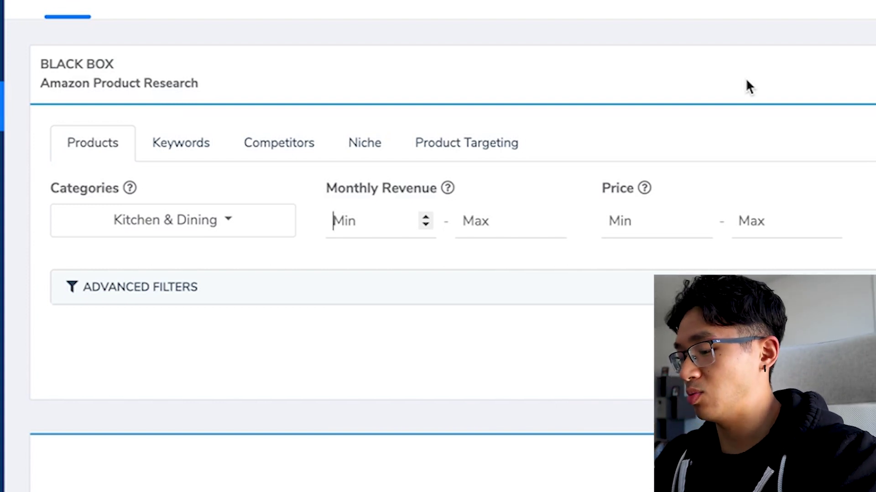
{"action": "type", "text": "5000"}
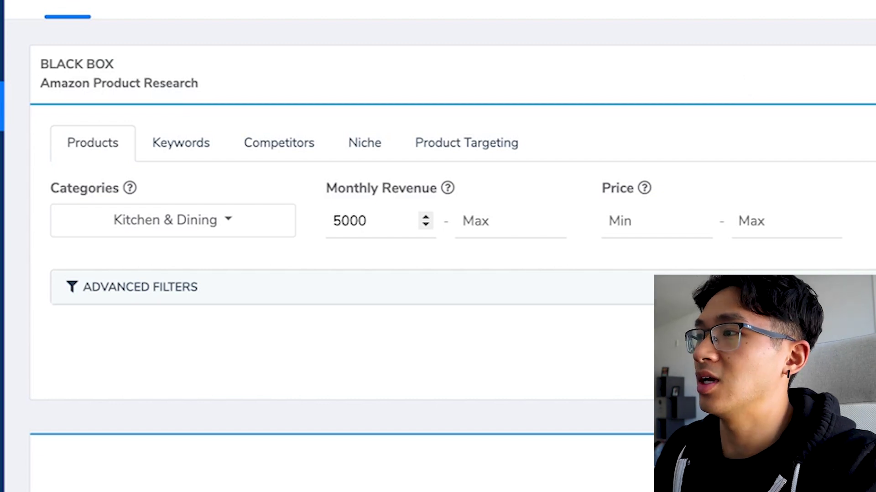
{"action": "left_click", "coordinate": [523, 220]}
{"action": "type", "text": "15000"}
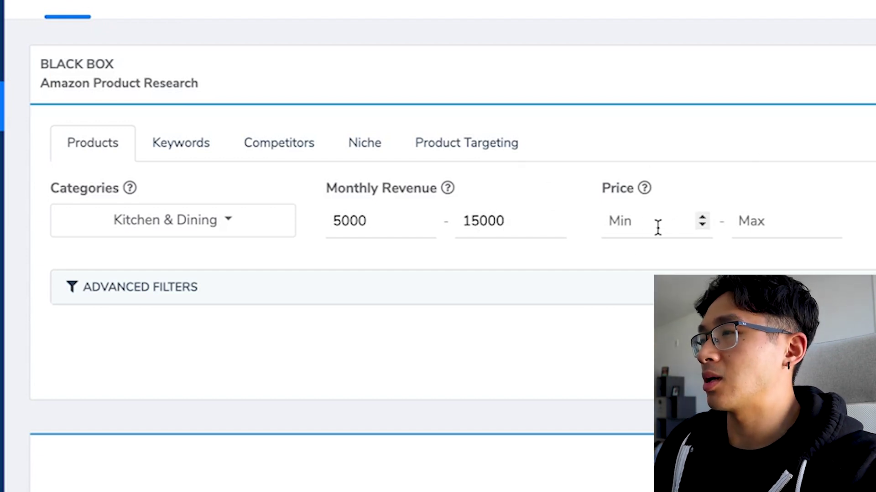
Set Price to 15–35 and maximum Review Count to 156, then run the search.
{"action": "left_click", "coordinate": [636, 223]}
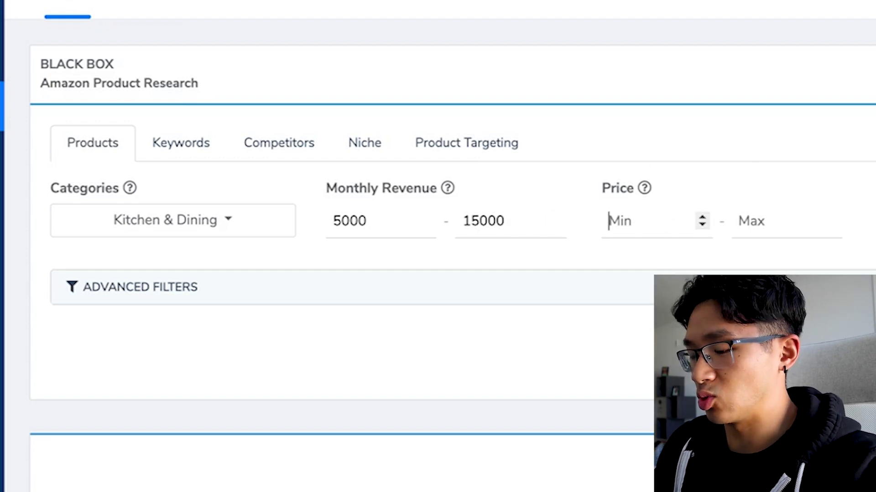
{"action": "type", "text": "15"}
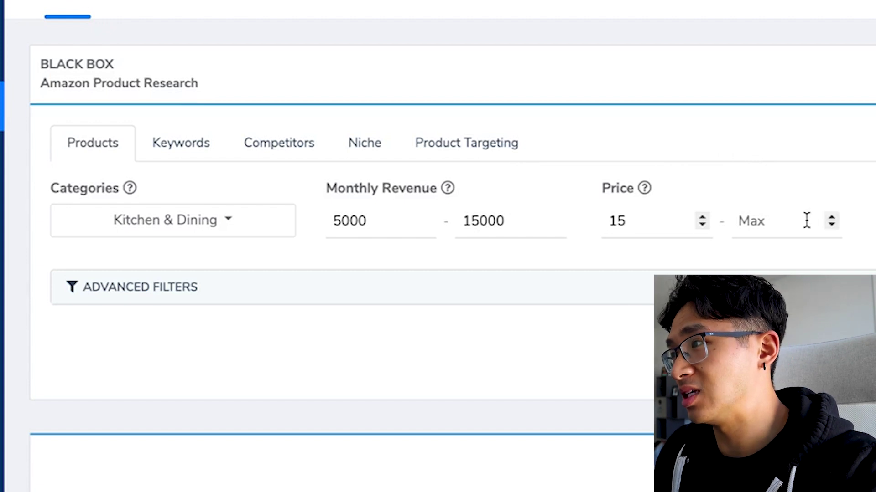
{"action": "left_click", "coordinate": [787, 220]}
{"action": "type", "text": "35"}
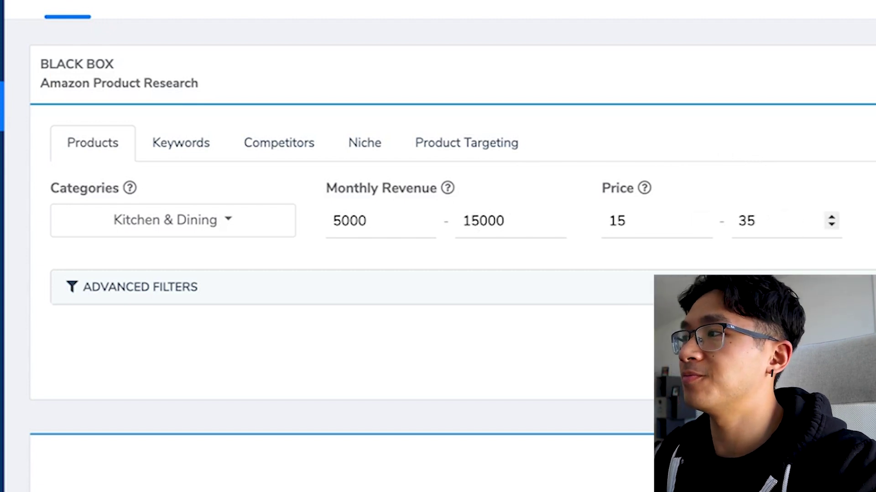
{"action": "key", "text": "Tab"}
{"action": "key", "text": "Tab"}
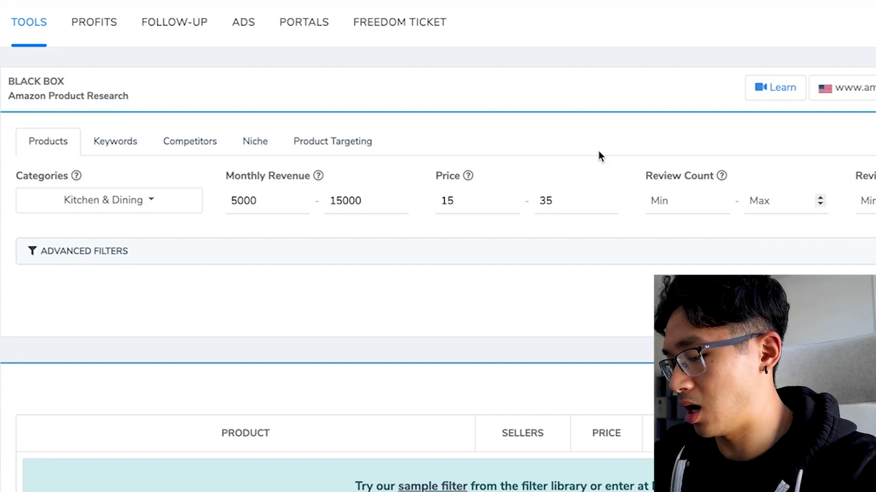
{"action": "type", "text": "156"}
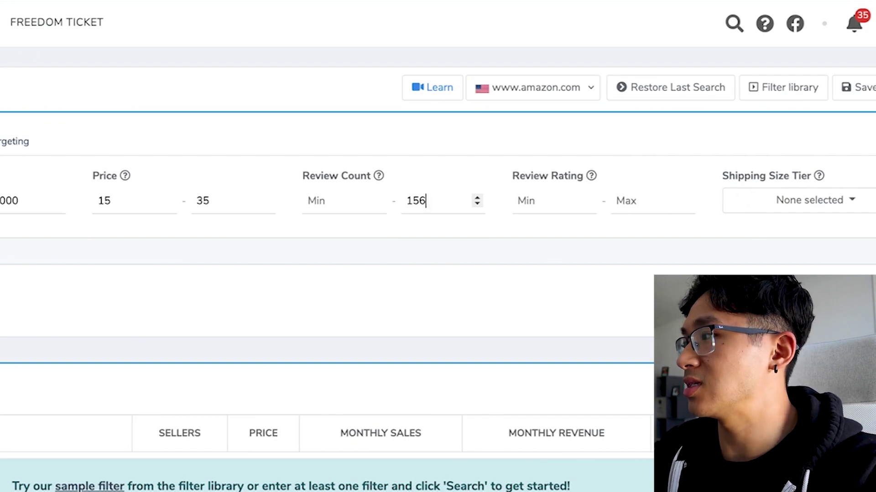
{"action": "key", "text": "Return"}
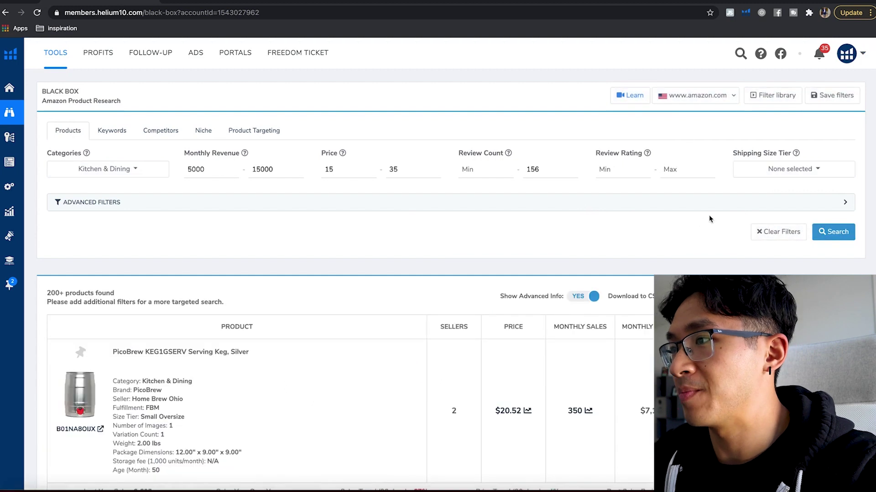
Scroll the Black Box results and open the JapanBargain bamboo cocktail picks' Amazon listing.
{"action": "scroll", "coordinate": [318, 288], "scroll_direction": "down", "scroll_amount": 1}
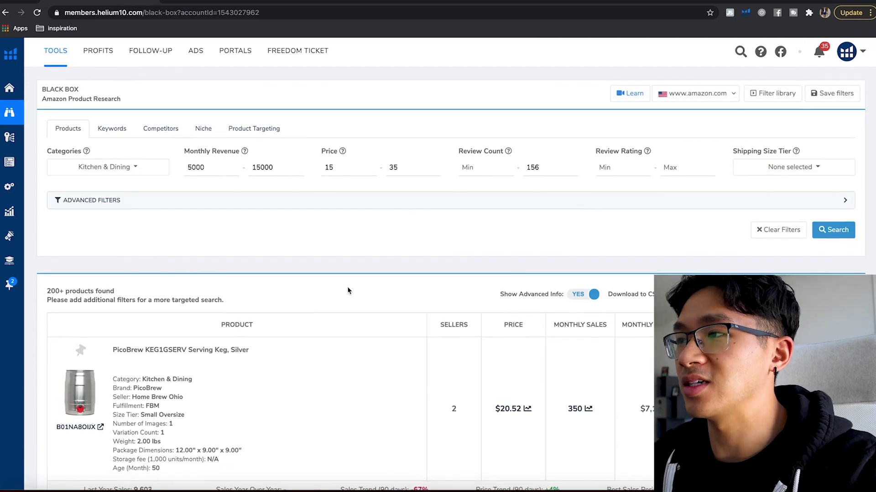
{"action": "scroll", "coordinate": [347, 290], "scroll_direction": "down", "scroll_amount": 3}
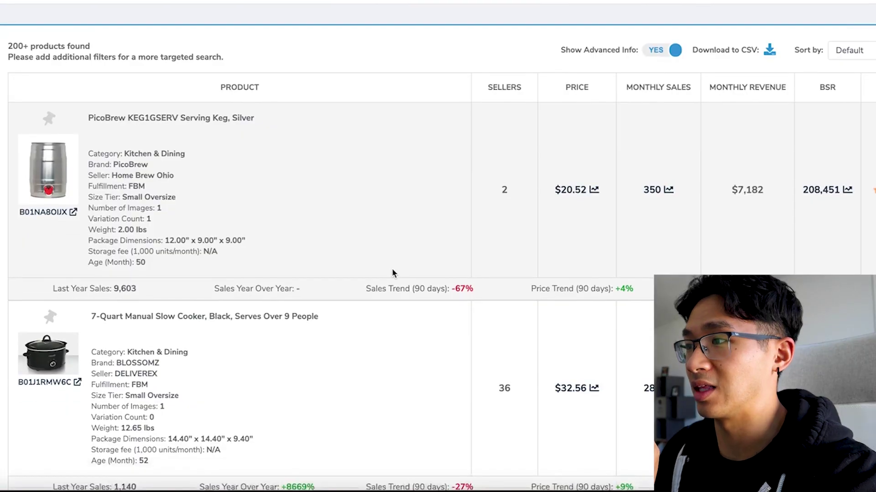
{"action": "scroll", "coordinate": [392, 268], "scroll_direction": "down", "scroll_amount": 3}
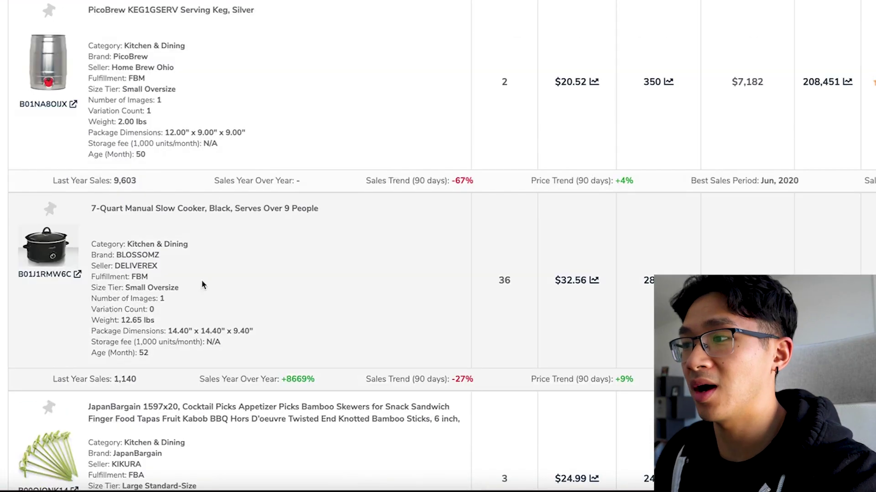
{"action": "scroll", "coordinate": [316, 256], "scroll_direction": "down", "scroll_amount": 1}
{"action": "scroll", "coordinate": [412, 262], "scroll_direction": "down", "scroll_amount": 1}
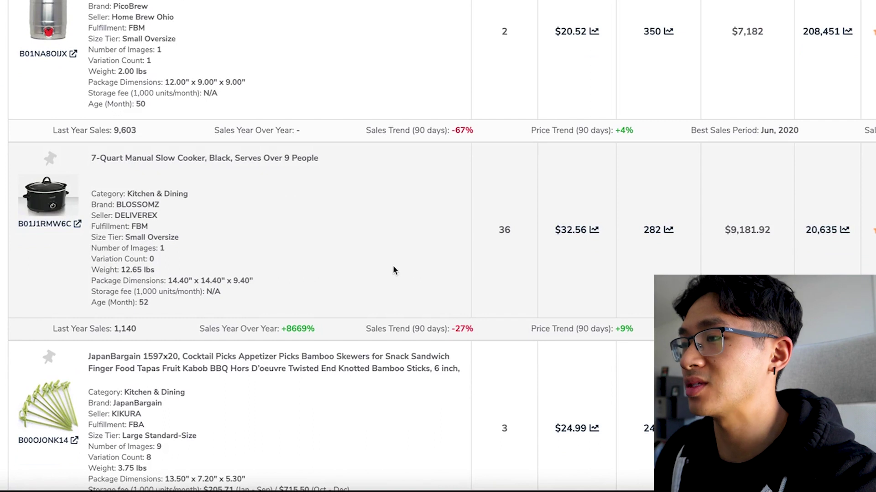
{"action": "scroll", "coordinate": [391, 271], "scroll_direction": "up", "scroll_amount": 2}
{"action": "scroll", "coordinate": [390, 272], "scroll_direction": "down", "scroll_amount": 5}
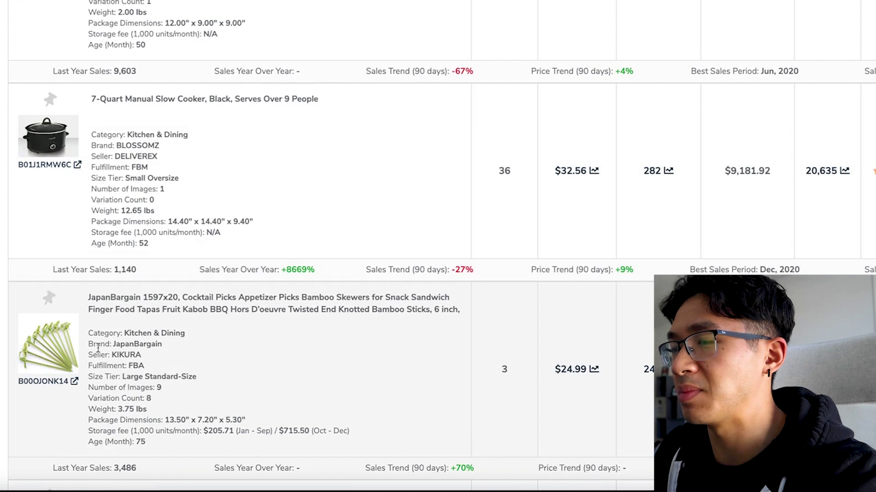
{"action": "left_click", "coordinate": [50, 344]}
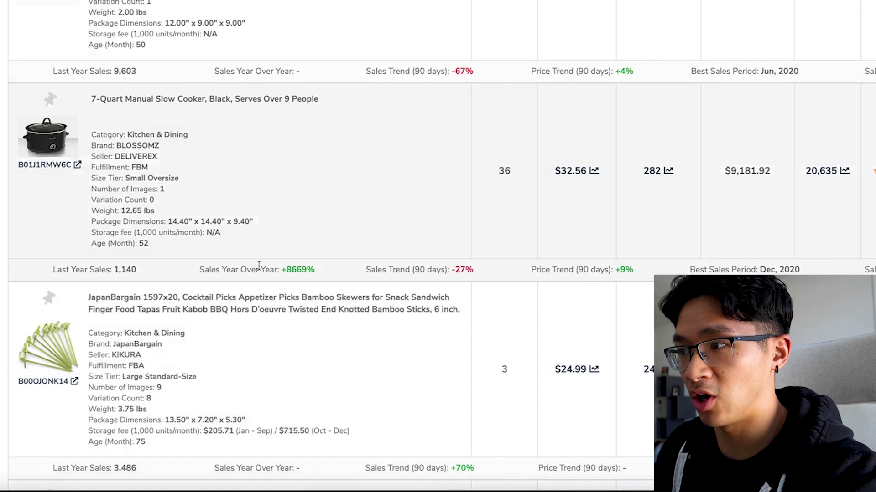
Scroll down through the JapanBargain bamboo picks listing ($24.99, Helium 10 score 9.01).
{"action": "scroll", "coordinate": [274, 271], "scroll_direction": "down", "scroll_amount": 10}
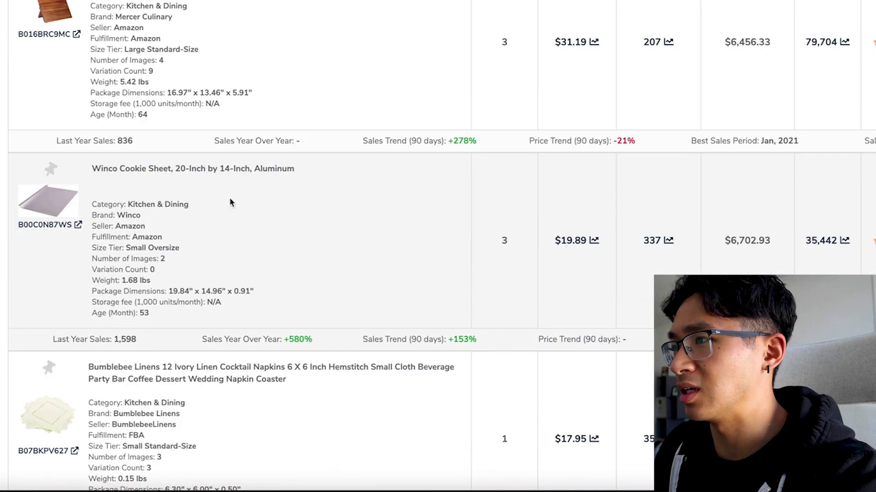
{"action": "scroll", "coordinate": [277, 240], "scroll_direction": "down", "scroll_amount": 4}
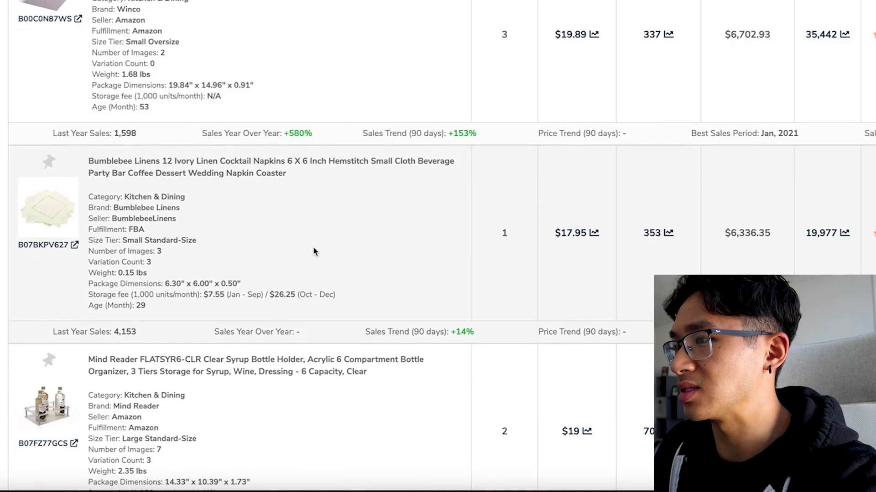
{"action": "scroll", "coordinate": [313, 250], "scroll_direction": "down", "scroll_amount": 15}
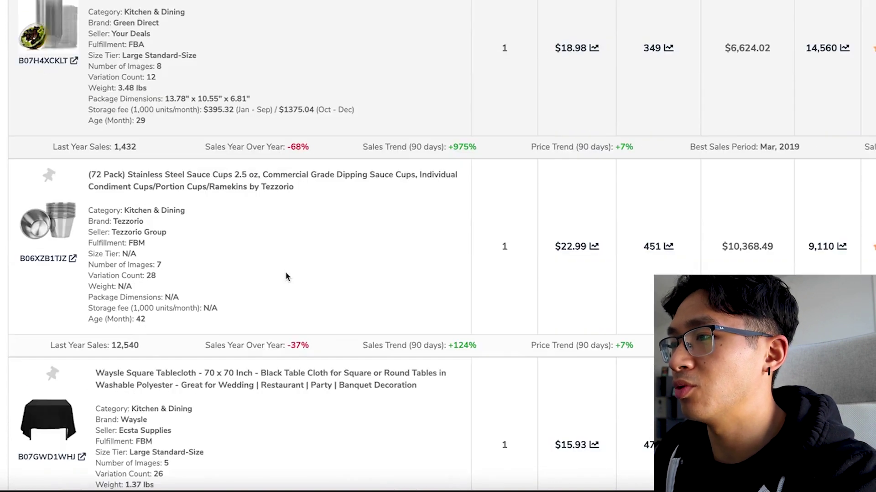
{"action": "scroll", "coordinate": [286, 273], "scroll_direction": "down", "scroll_amount": 10}
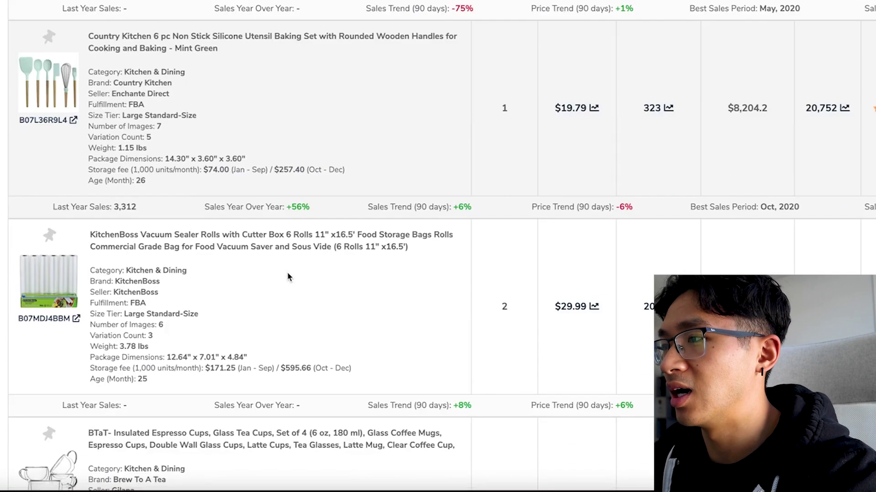
{"action": "scroll", "coordinate": [287, 273], "scroll_direction": "down", "scroll_amount": 10}
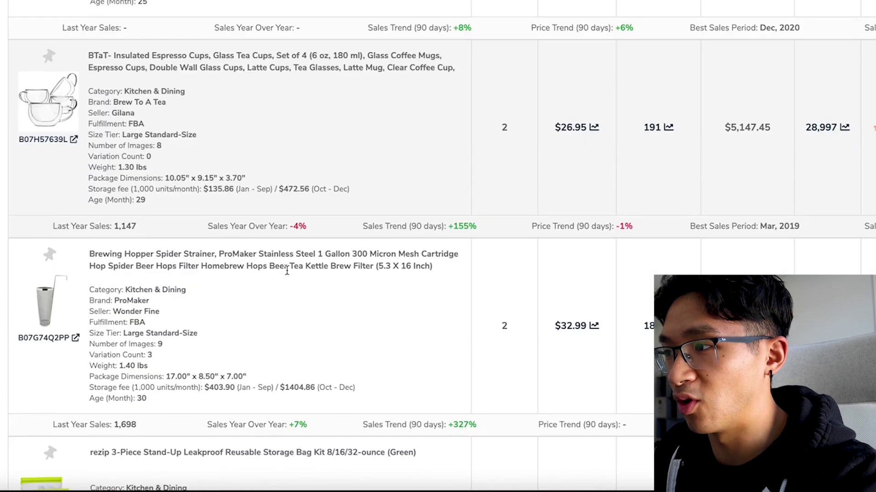
{"action": "scroll", "coordinate": [286, 273], "scroll_direction": "down", "scroll_amount": 3}
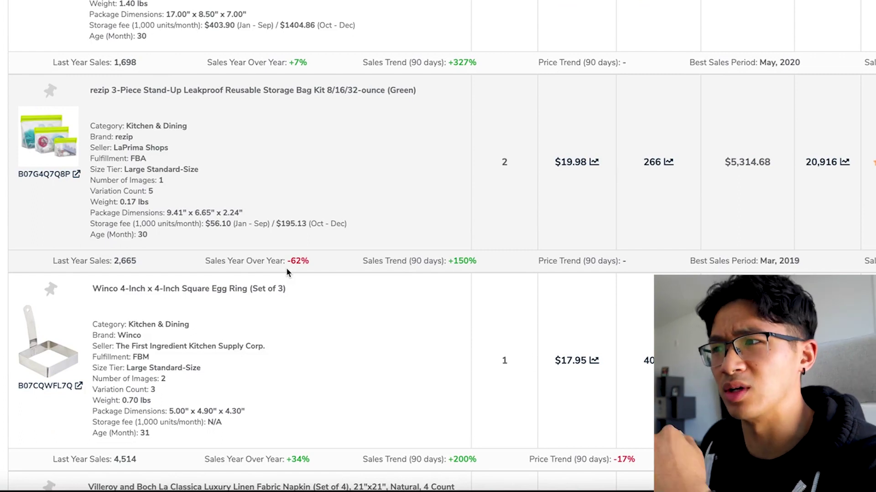
{"action": "scroll", "coordinate": [289, 272], "scroll_direction": "down", "scroll_amount": 3}
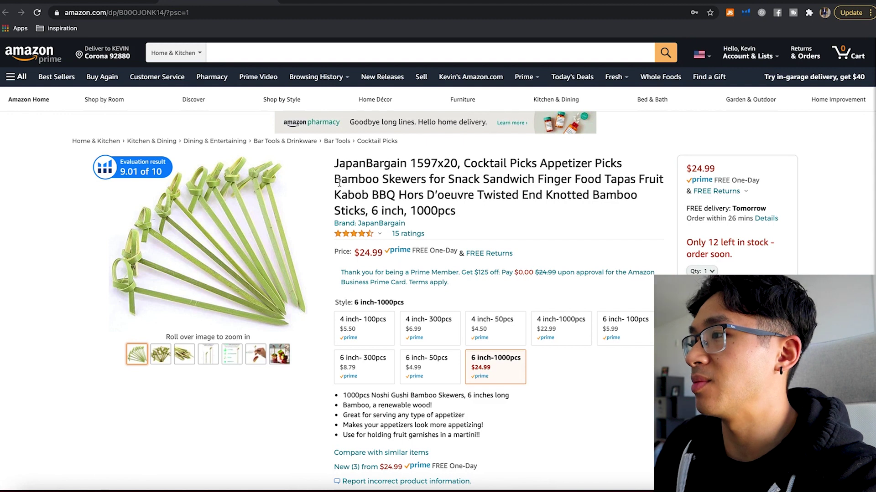
Search Amazon All Departments for 'Bamboo Skewers' taken from the product title.
{"action": "left_click_drag", "start_coordinate": [335, 180], "coordinate": [409, 184]}
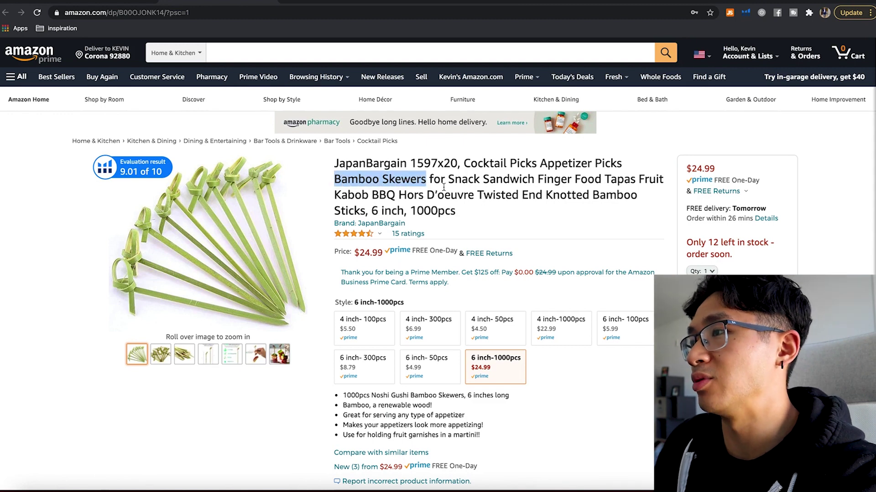
{"action": "left_click", "coordinate": [172, 52]}
{"action": "scroll", "coordinate": [174, 18], "scroll_direction": "up", "scroll_amount": 10}
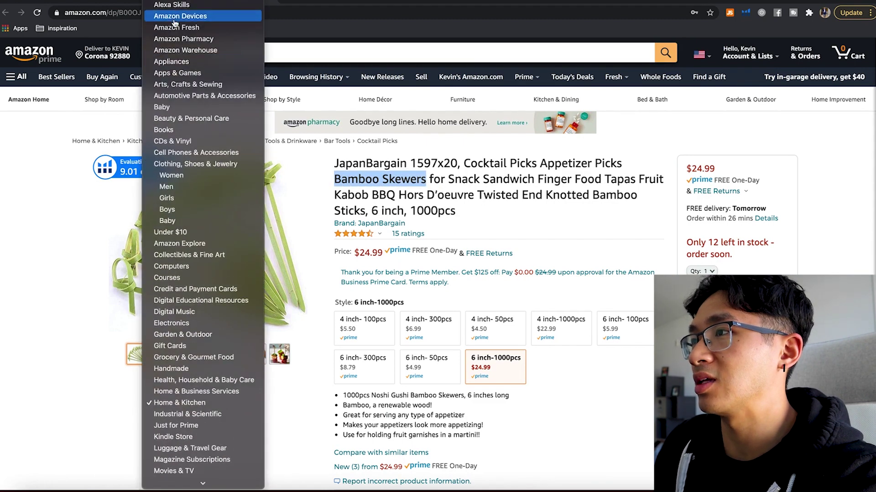
{"action": "left_click", "coordinate": [207, 3]}
{"action": "left_click", "coordinate": [283, 51]}
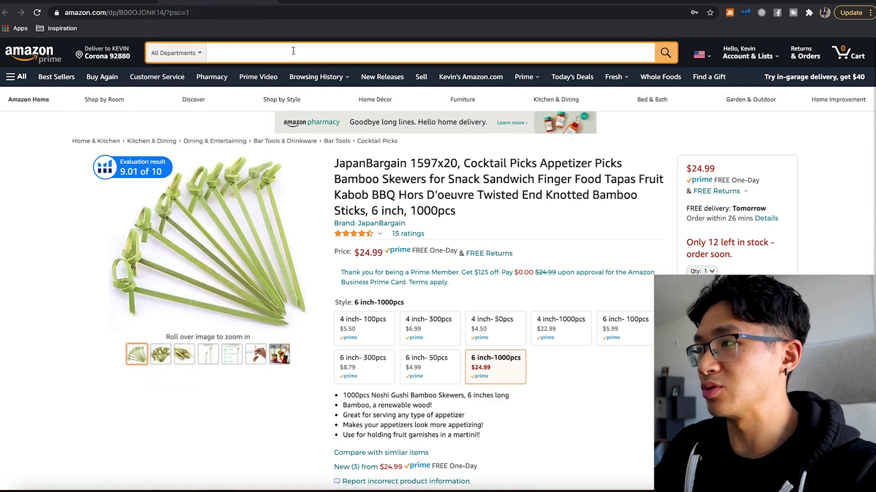
{"action": "left_click_drag", "start_coordinate": [426, 180], "coordinate": [255, 53]}
{"action": "key", "text": "Return"}
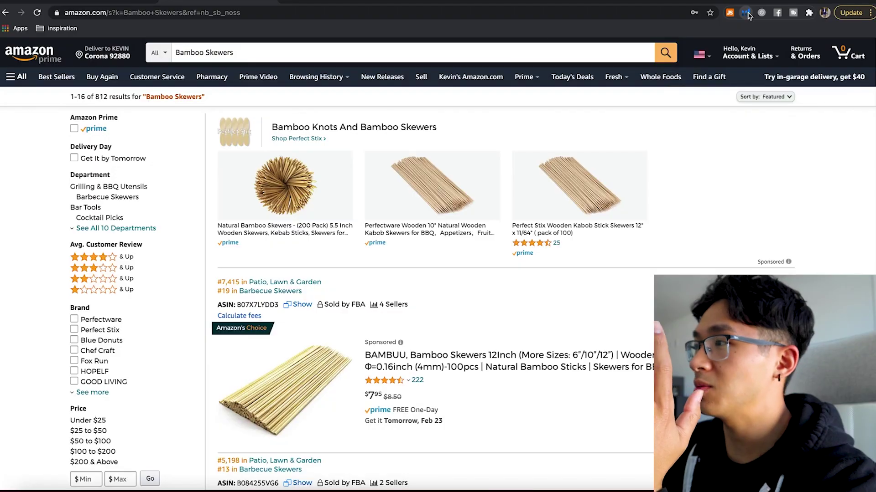
Run Helium 10 Xray on the Bamboo Skewers results, sorted by revenue highest first.
{"action": "left_click", "coordinate": [746, 13]}
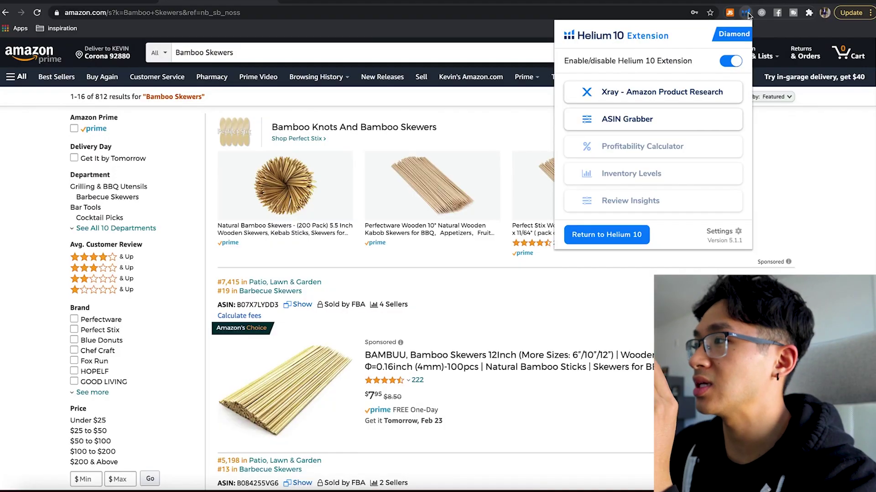
{"action": "left_click", "coordinate": [651, 98]}
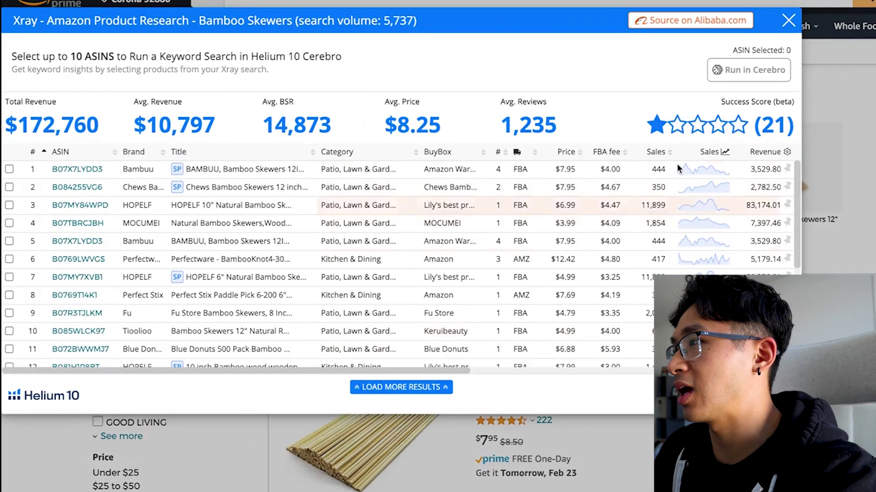
{"action": "left_click", "coordinate": [765, 155]}
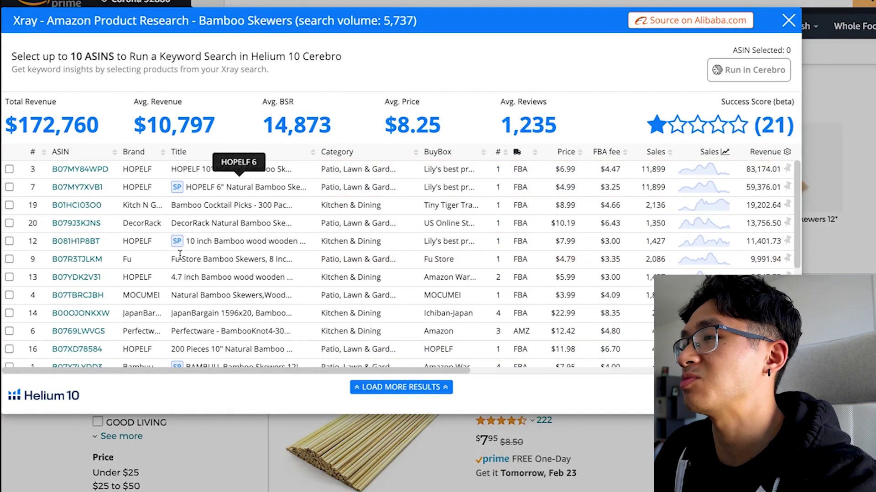
Remove sponsored listings B07MY7XVB1, B081H1P8BT, B07X7LYDD3 and B07P6Z7JYS, then view review columns.
{"action": "left_click", "coordinate": [32, 188]}
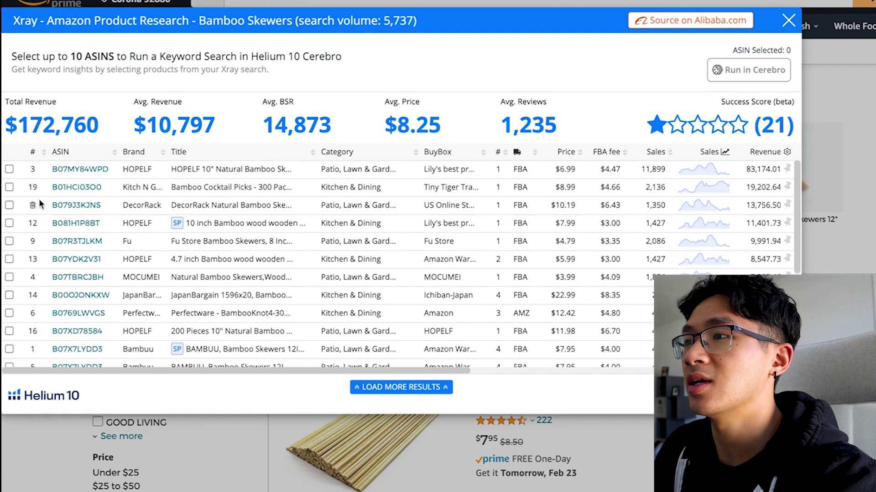
{"action": "left_click", "coordinate": [34, 226]}
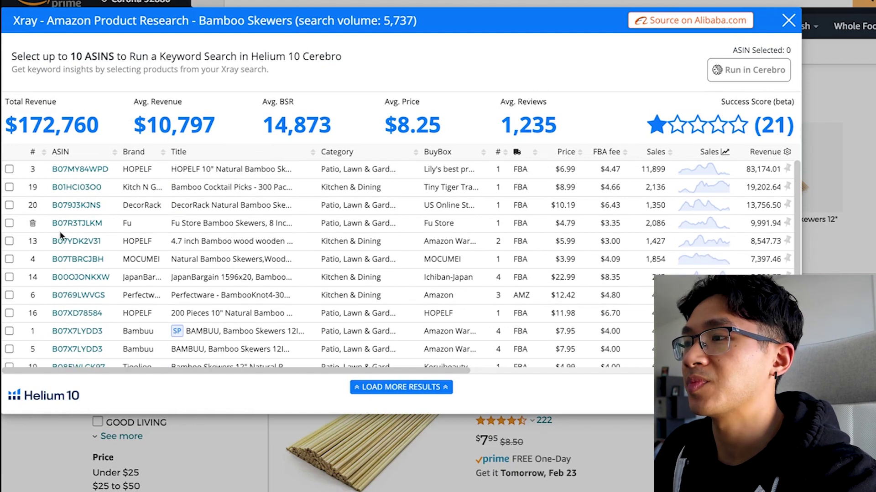
{"action": "left_click", "coordinate": [32, 333]}
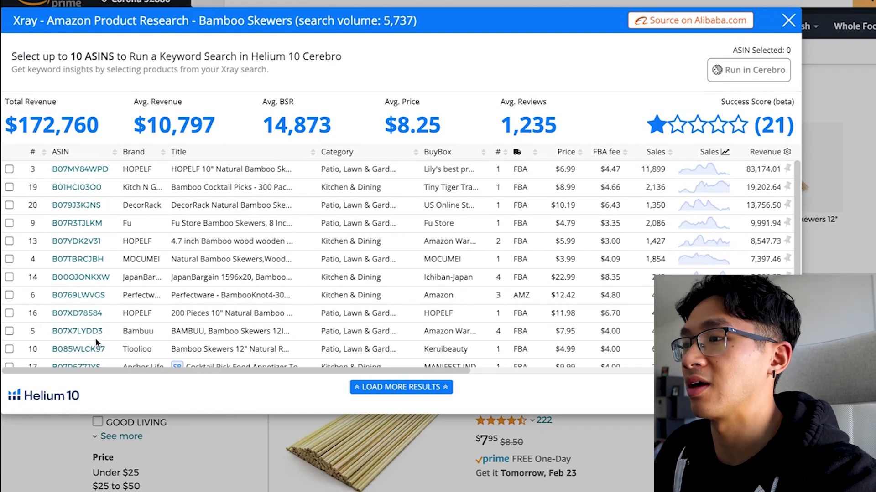
{"action": "scroll", "coordinate": [37, 355], "scroll_direction": "down", "scroll_amount": 1}
{"action": "left_click", "coordinate": [34, 358]}
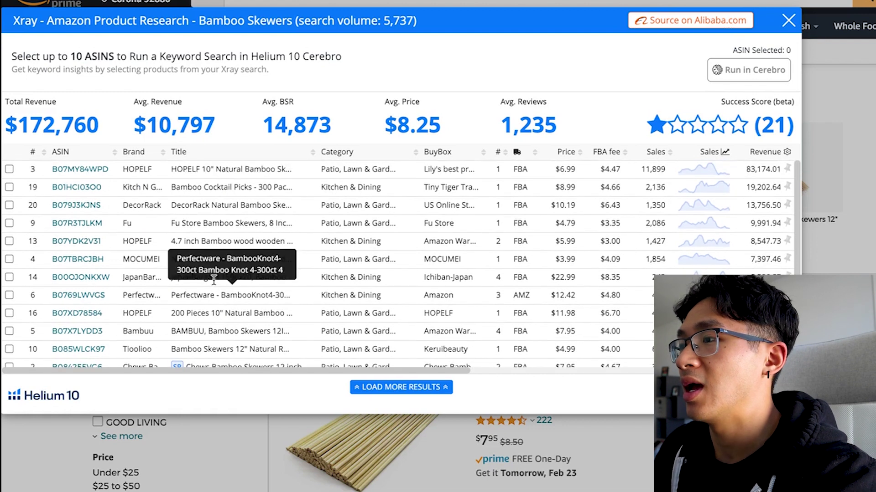
{"action": "scroll", "coordinate": [50, 360], "scroll_direction": "down", "scroll_amount": 1}
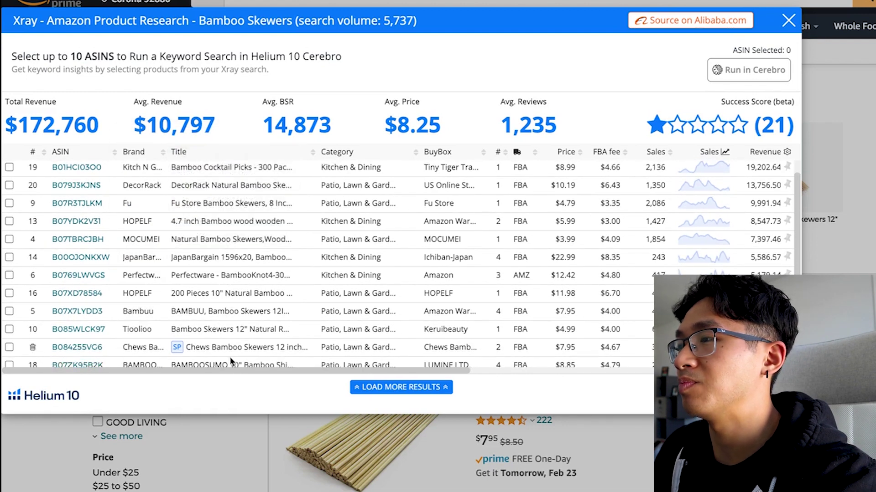
{"action": "scroll", "coordinate": [319, 309], "scroll_direction": "up", "scroll_amount": 1}
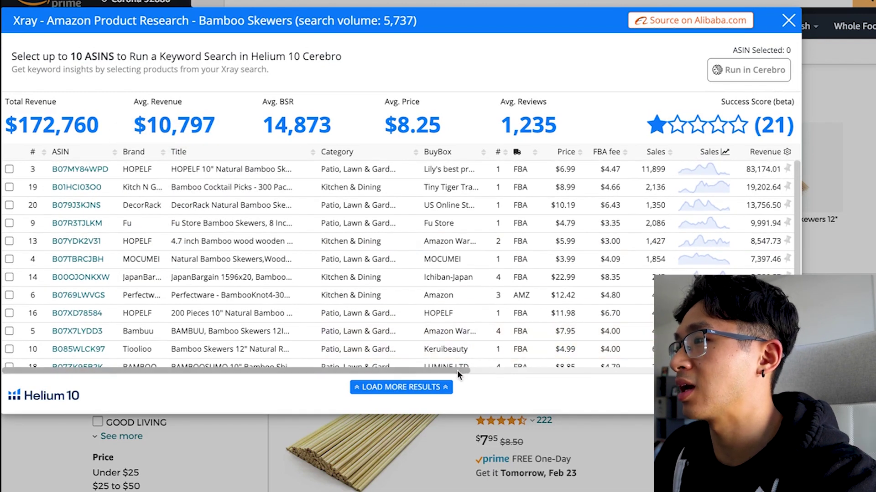
{"action": "left_click_drag", "start_coordinate": [459, 369], "coordinate": [579, 368]}
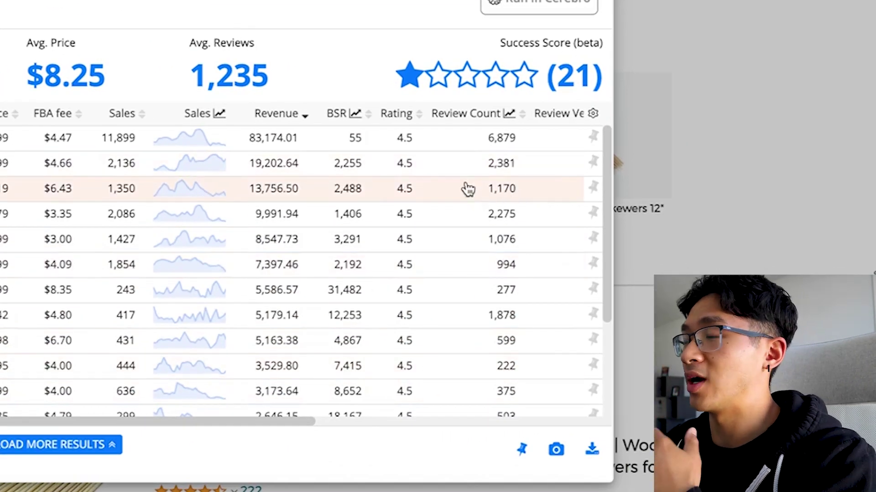
{"action": "mouse_move", "coordinate": [525, 114]}
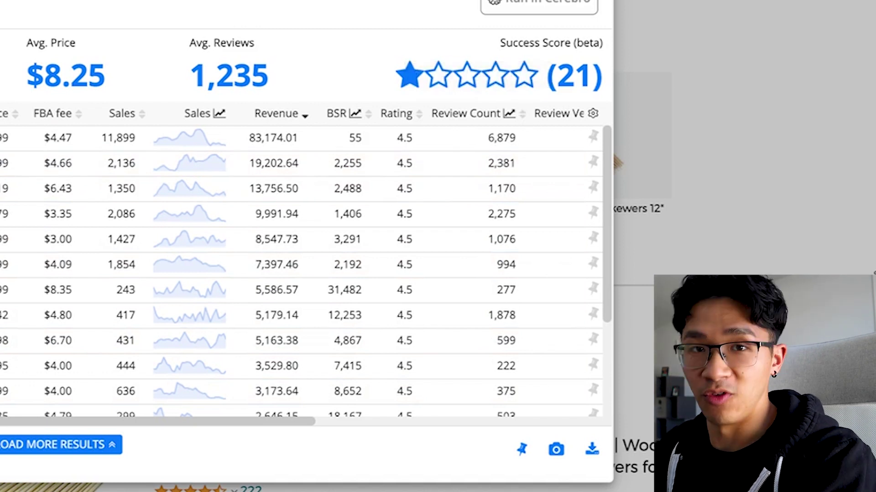